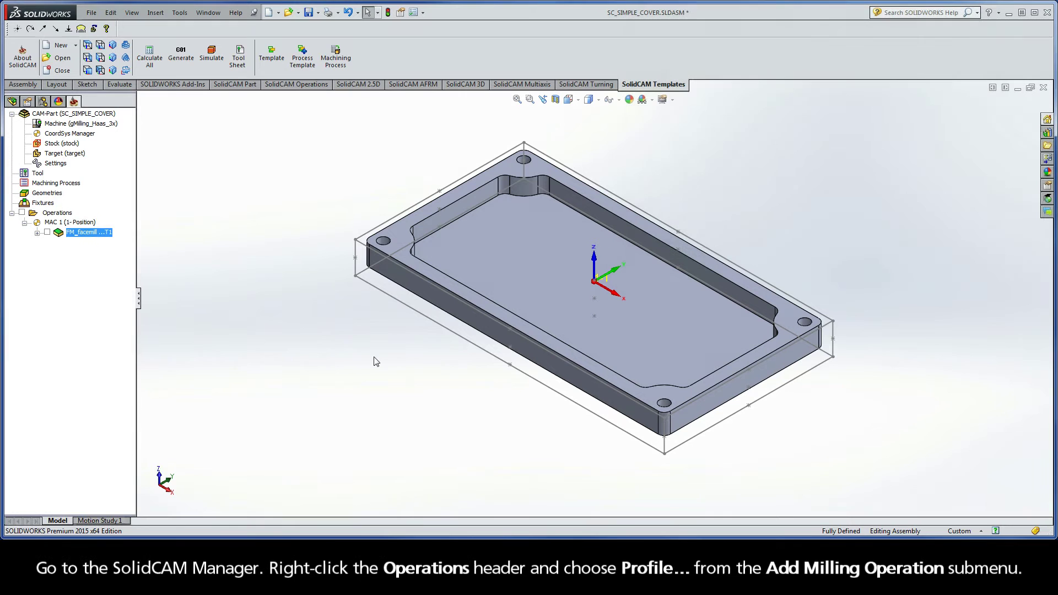
Add a Profile milling operation from the operations' Add Milling Operation menu.
right_click(72, 214)
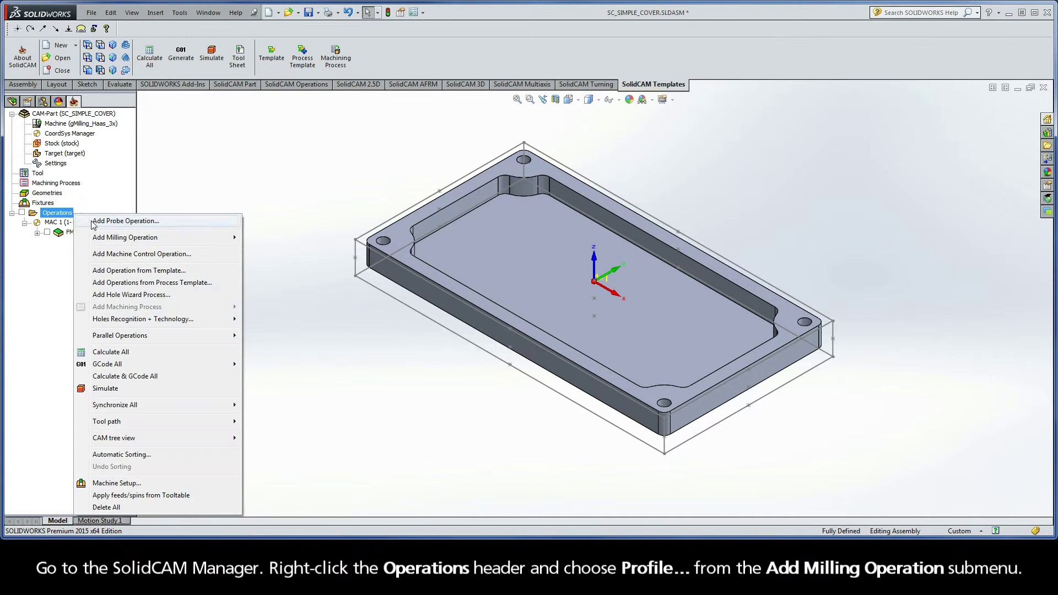
mouse_move(204, 238)
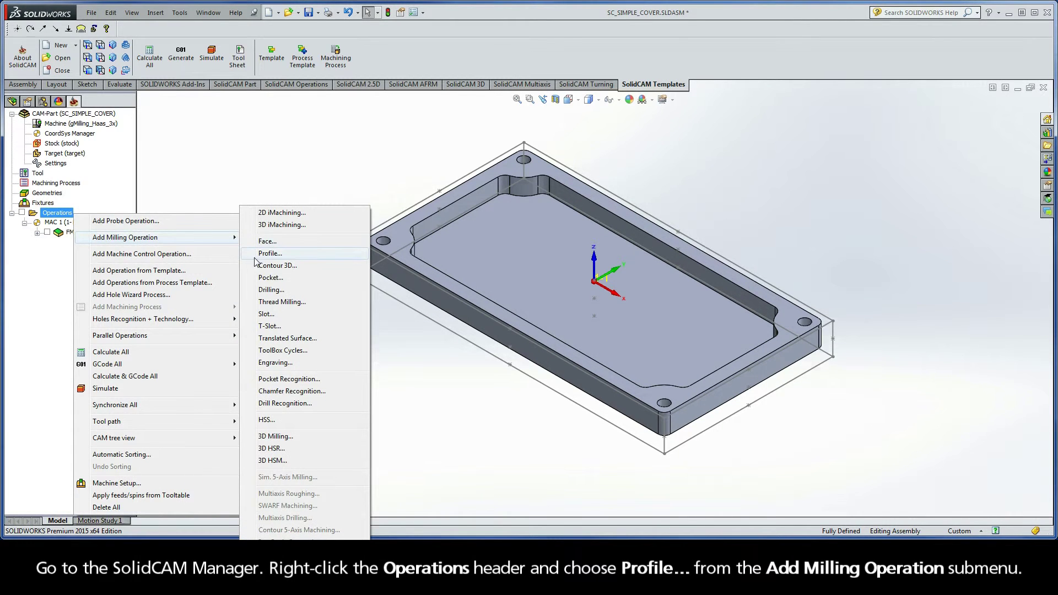
left_click(285, 256)
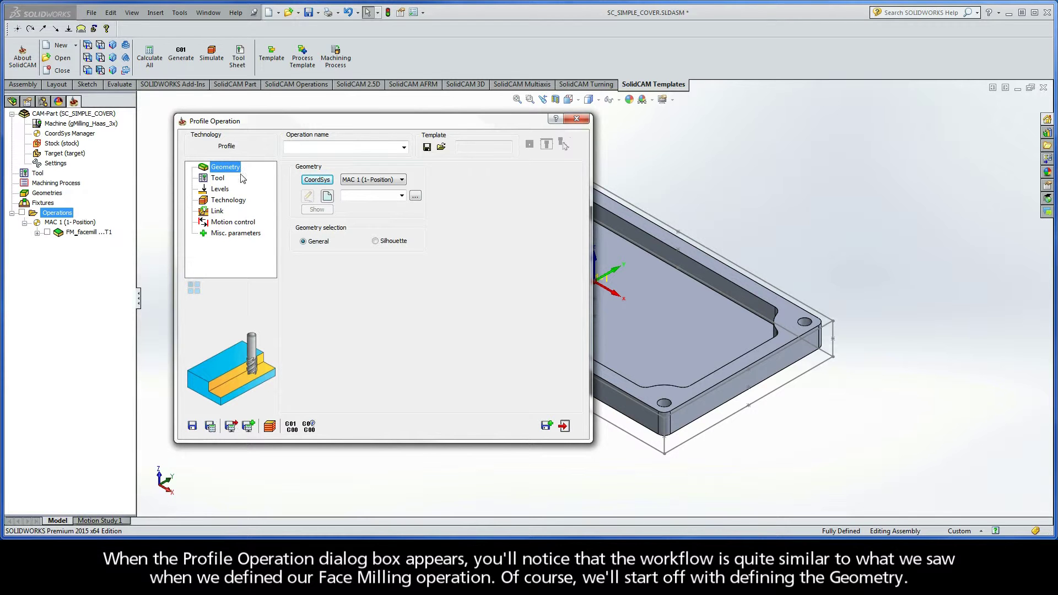
Create a new geometry named contour by picking the cover's front, left, and rear top edges and fillets.
left_click(327, 197)
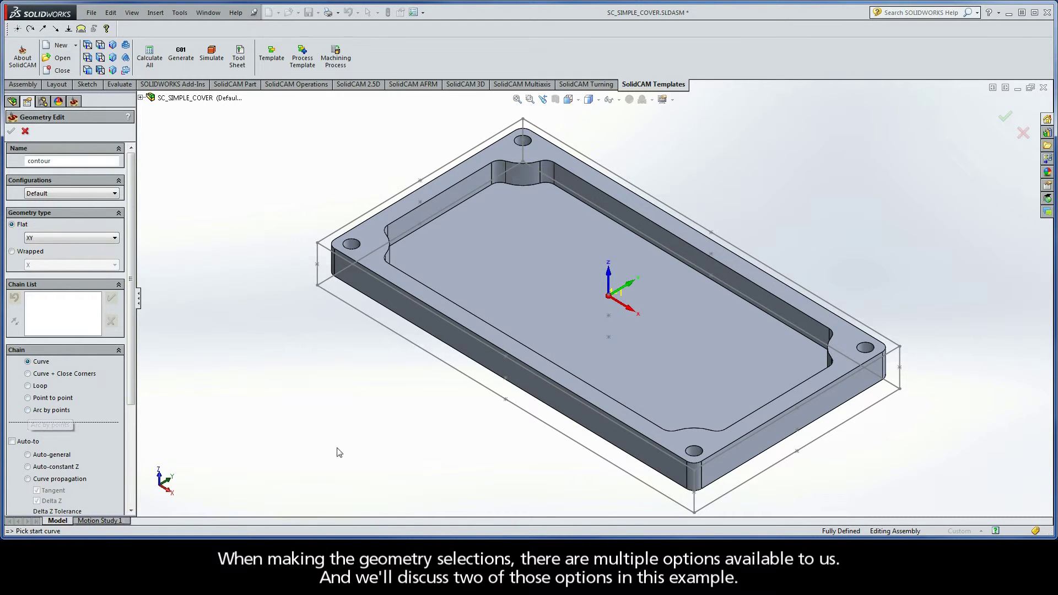
left_click(643, 435)
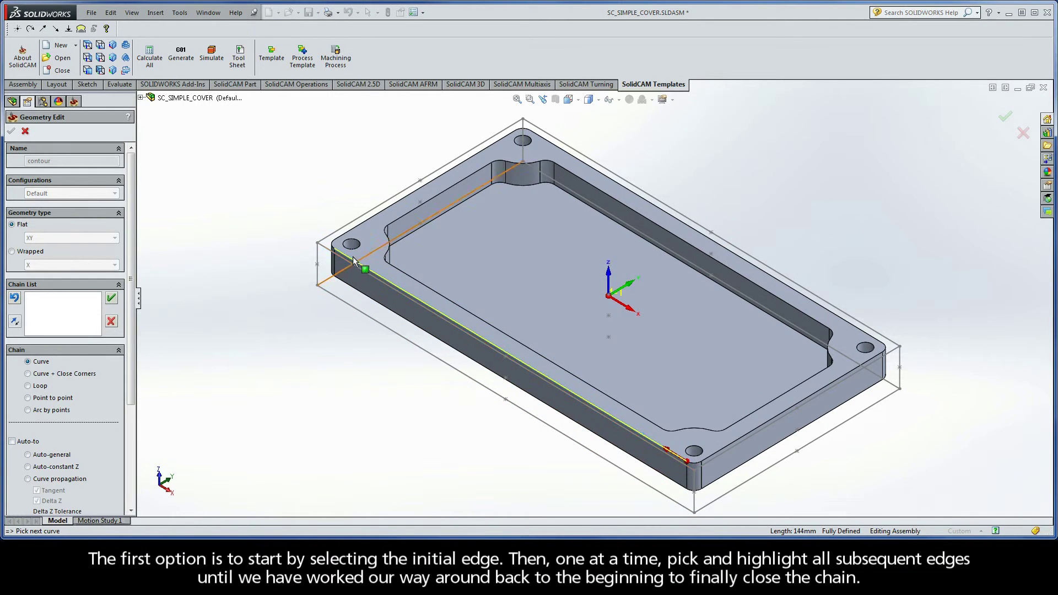
left_click(333, 247)
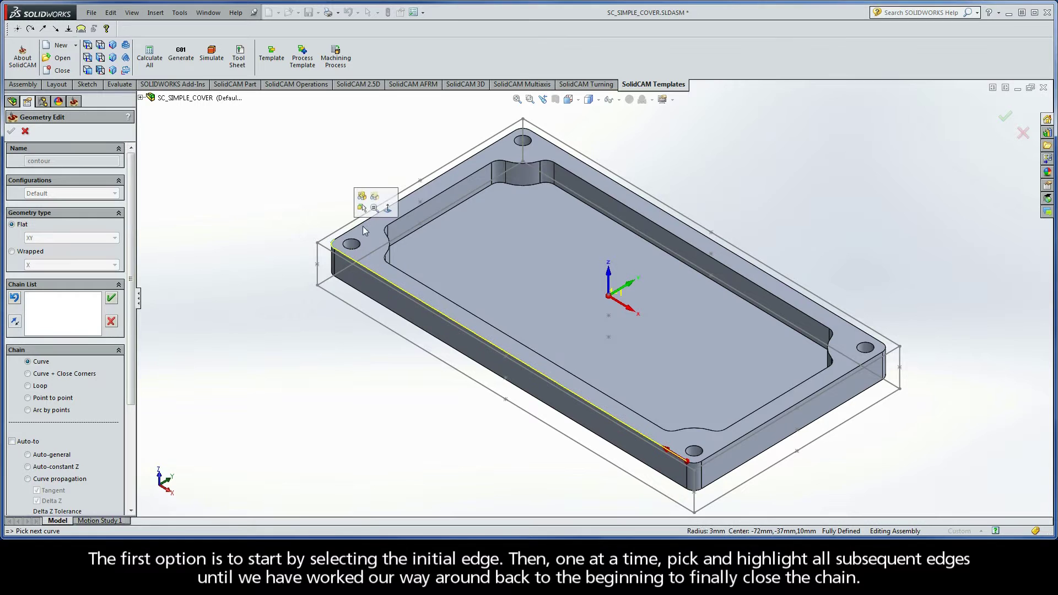
left_click(424, 184)
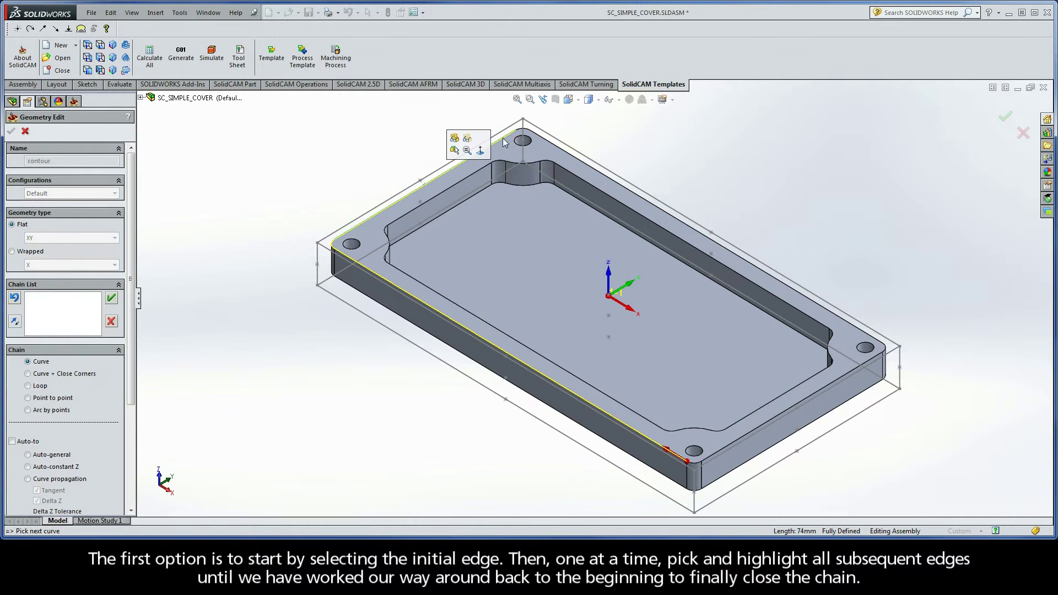
left_click(520, 131)
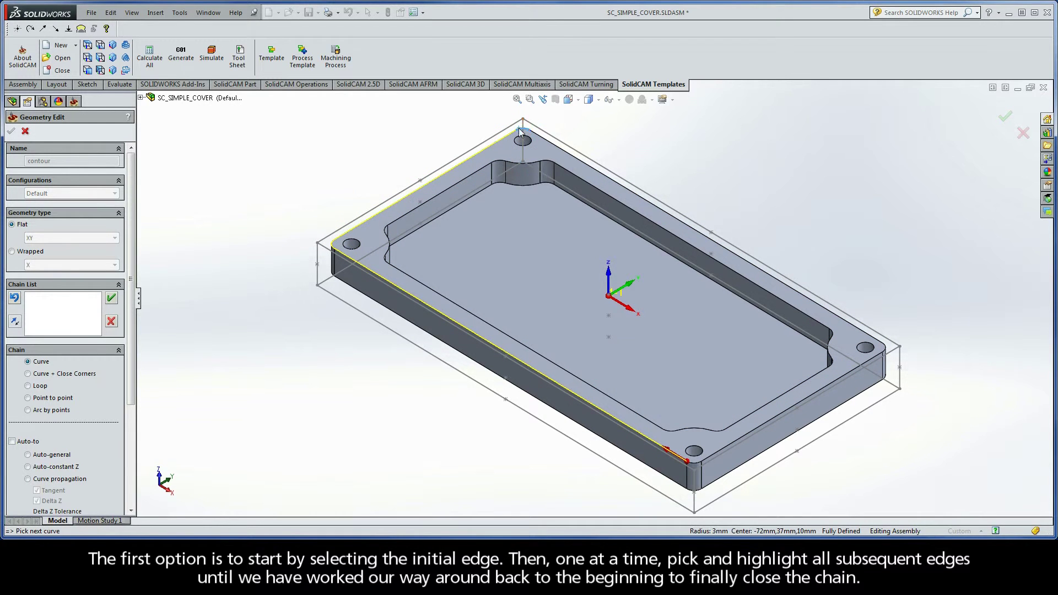
left_click(555, 148)
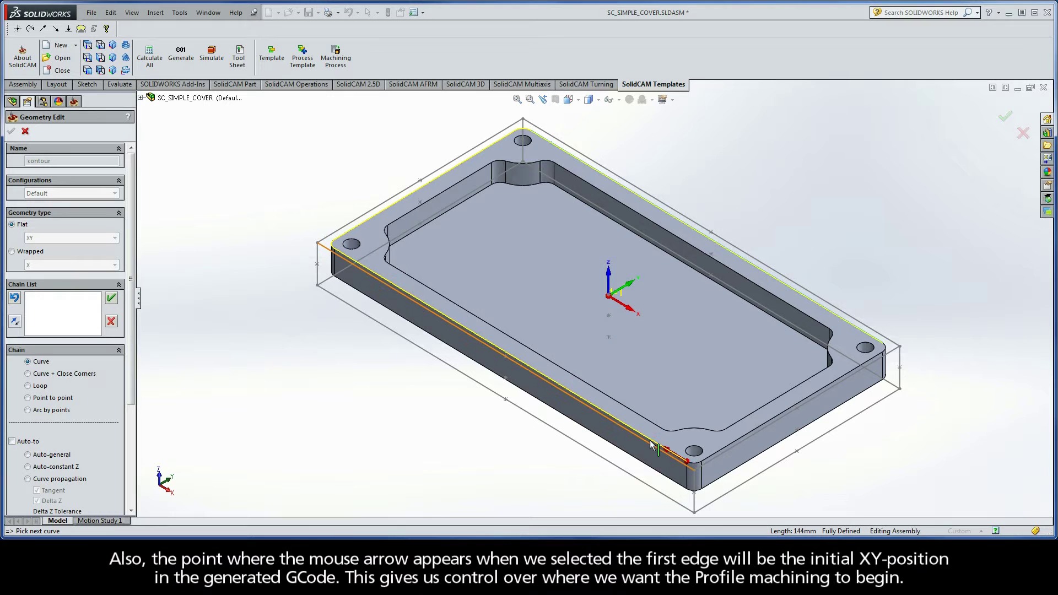
left_click(661, 443)
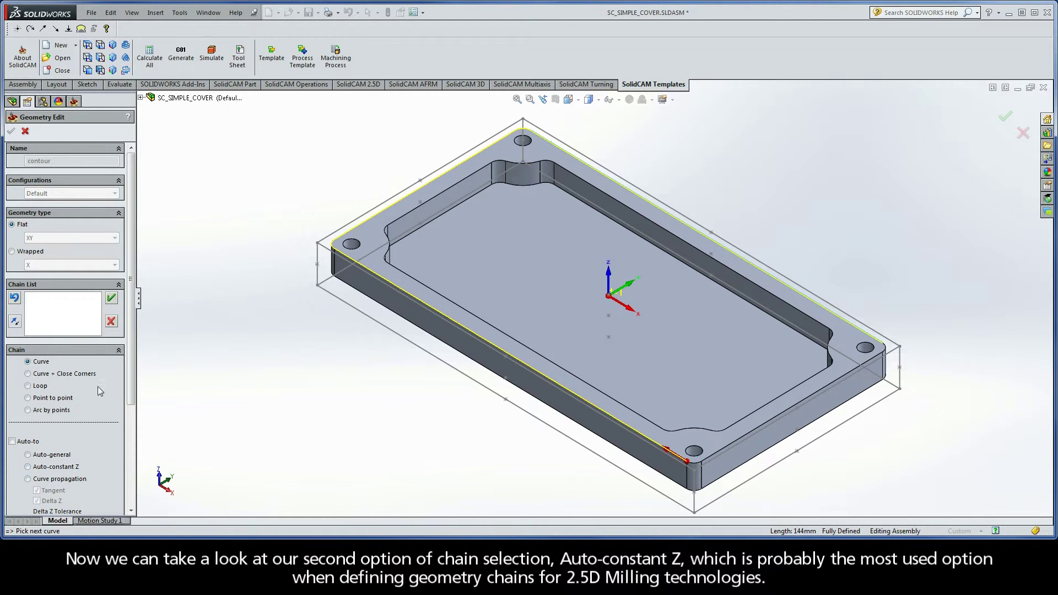
Replace the partial chain with one closed Auto-constant Z chain from the front top edge.
left_click(111, 322)
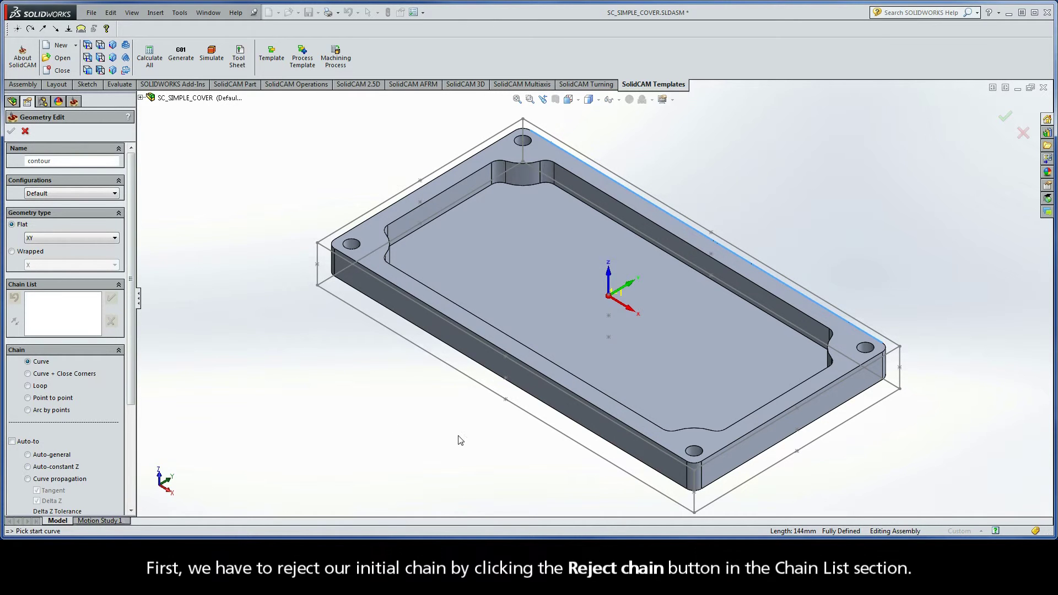
left_click(654, 443)
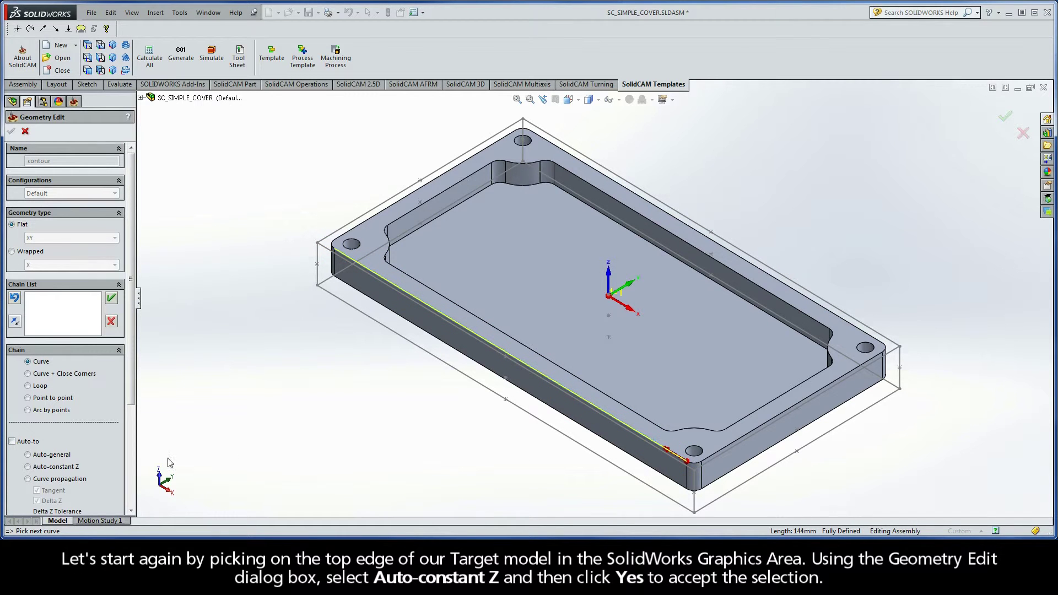
left_click(28, 466)
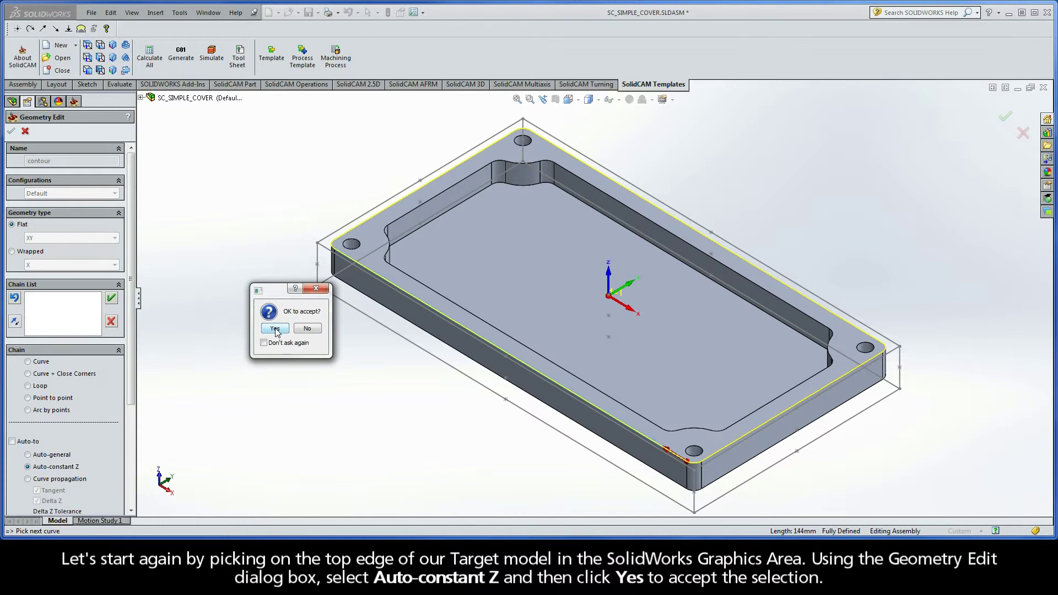
left_click(275, 328)
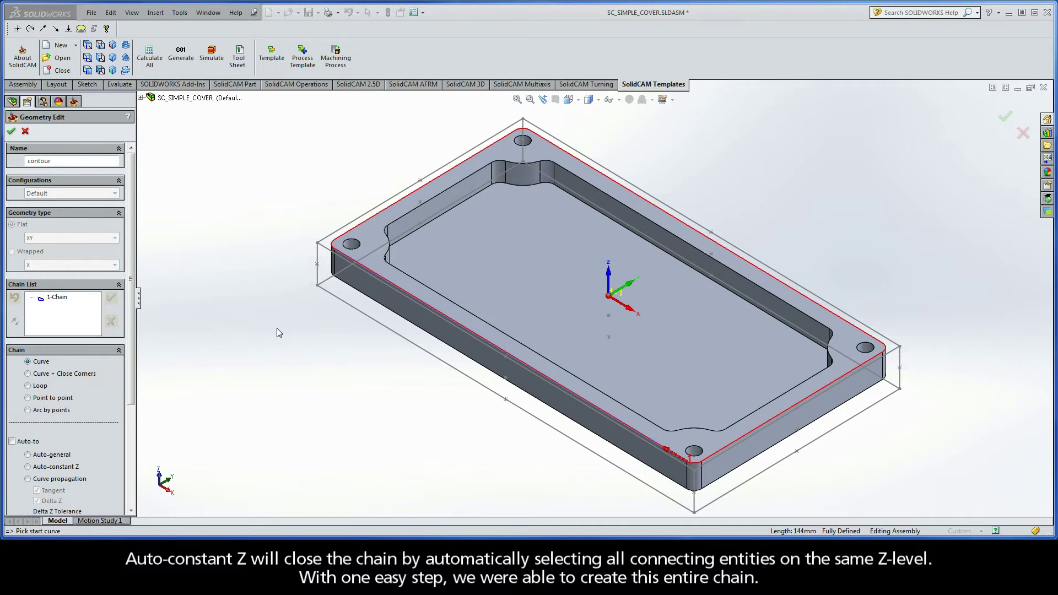
left_click(59, 298)
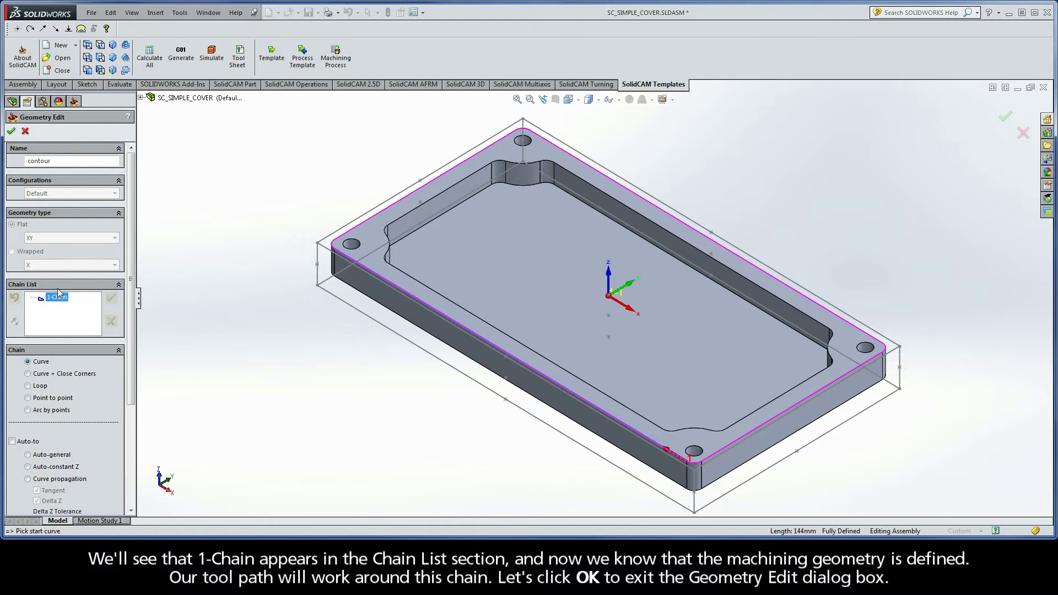
left_click(11, 131)
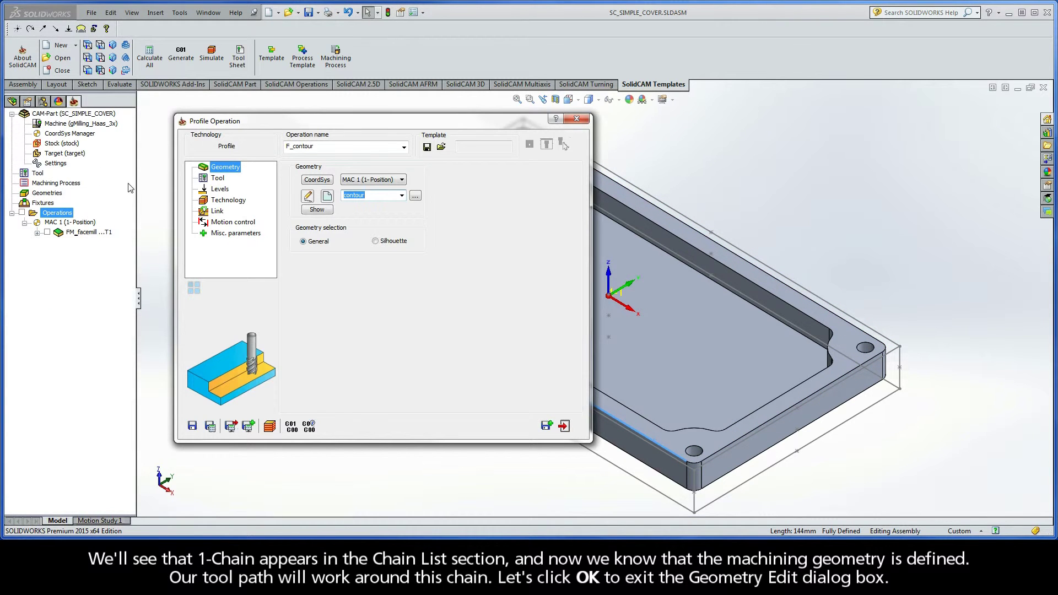
Add tool 2, a 6 mm END MILL with 24 mm cutting length, to F_contour.
left_click(218, 178)
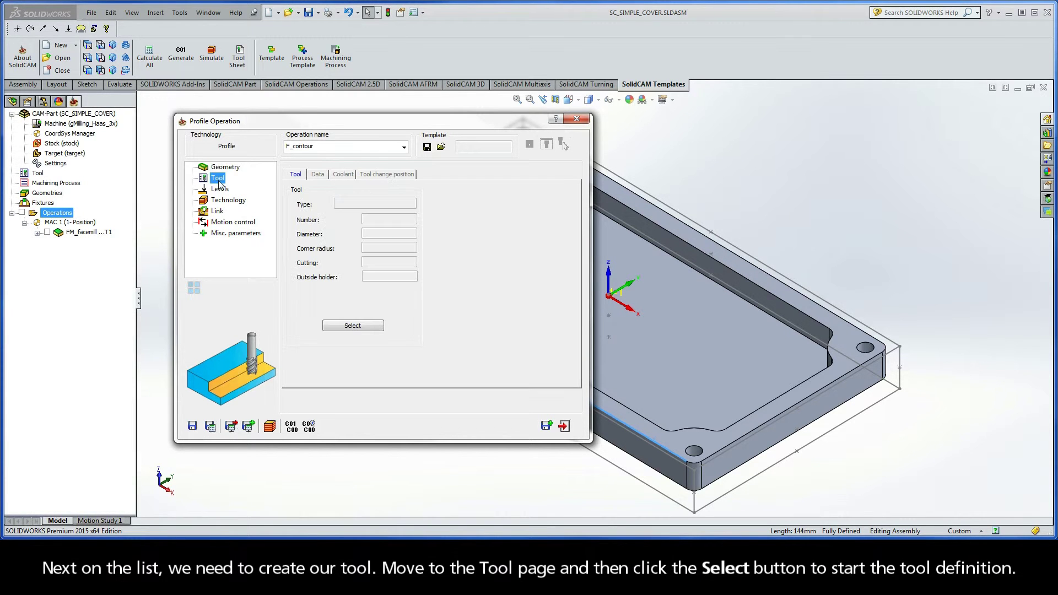
left_click(353, 328)
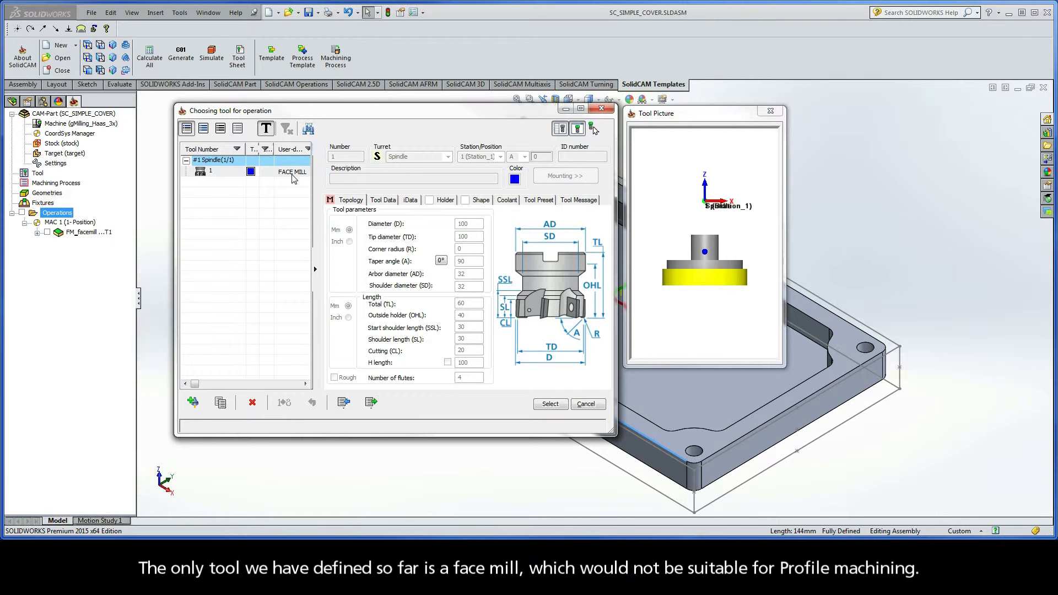
left_click(192, 404)
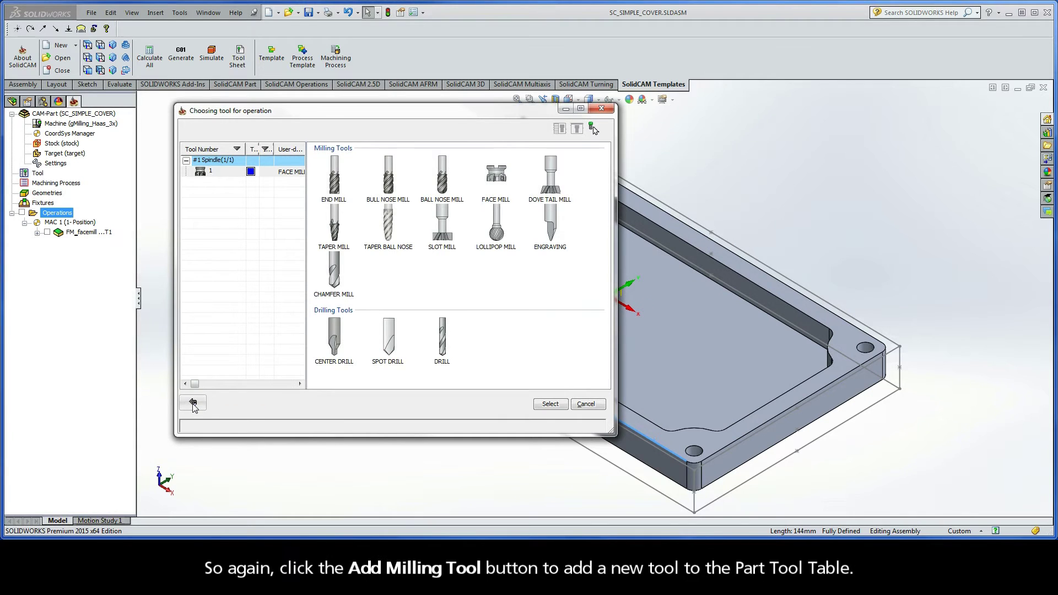
left_click(335, 181)
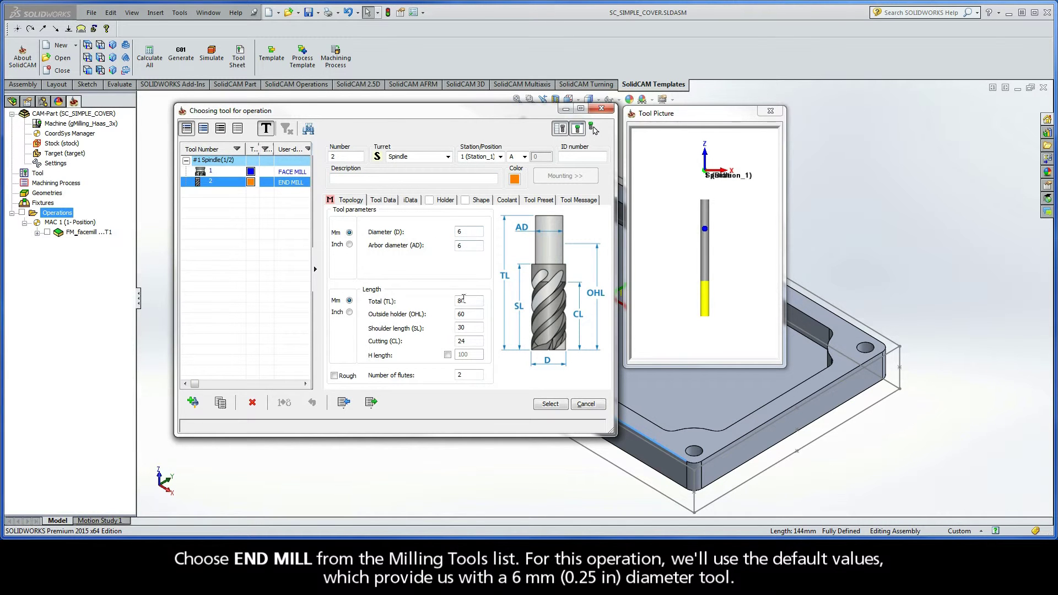
left_click(467, 233)
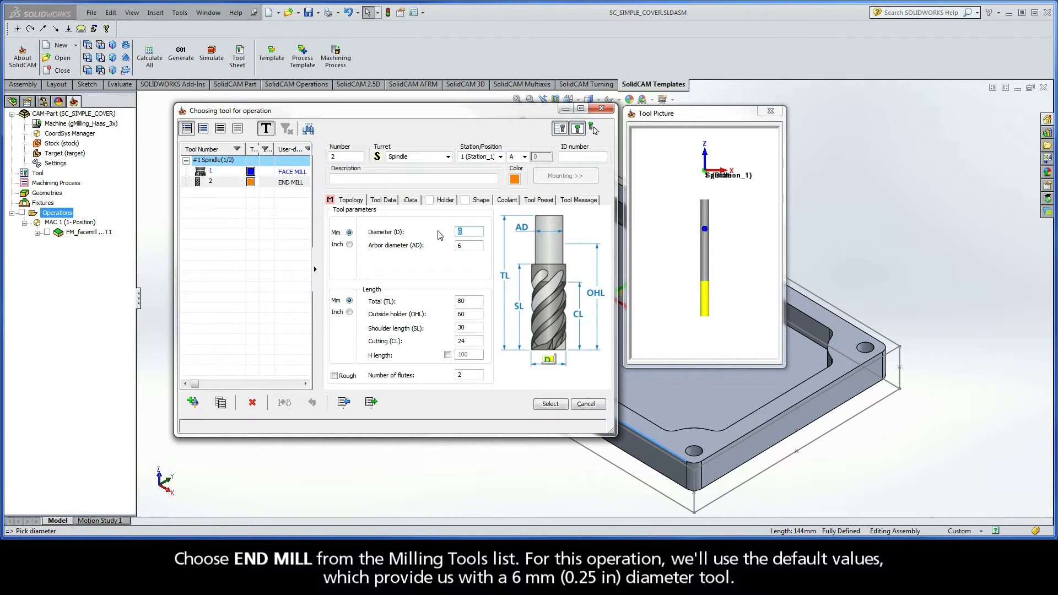
left_click(548, 403)
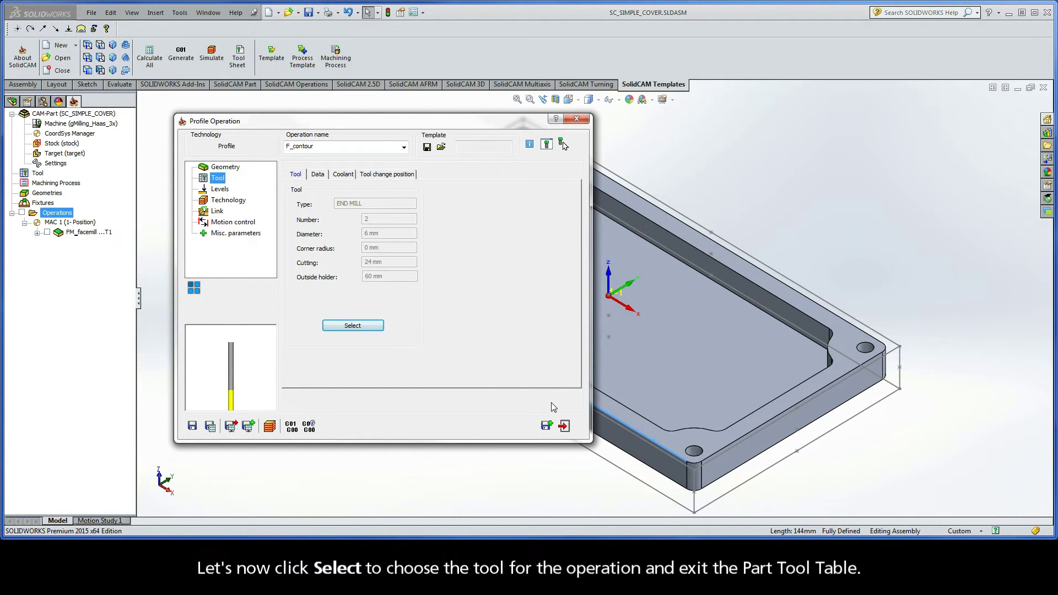
Set the upper level to 0 by picking the cover's top face.
left_click(221, 189)
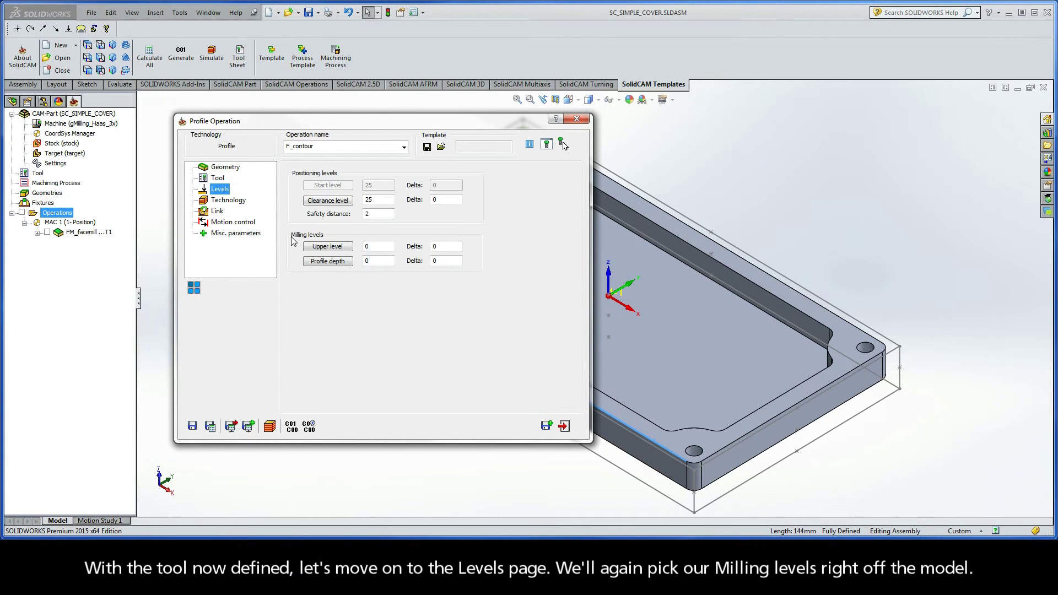
left_click(329, 247)
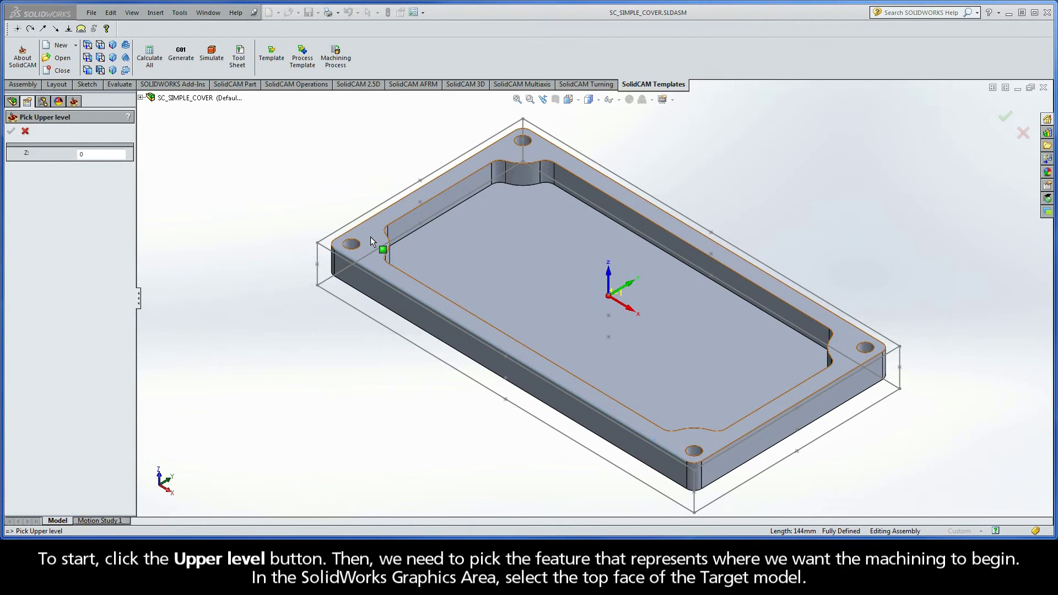
left_click(370, 237)
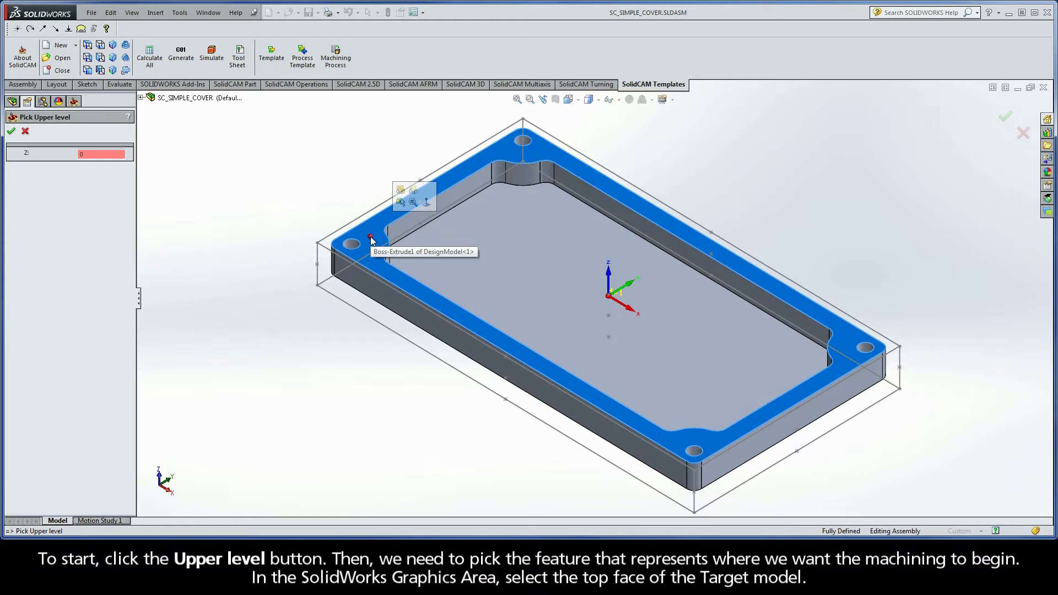
left_click(11, 132)
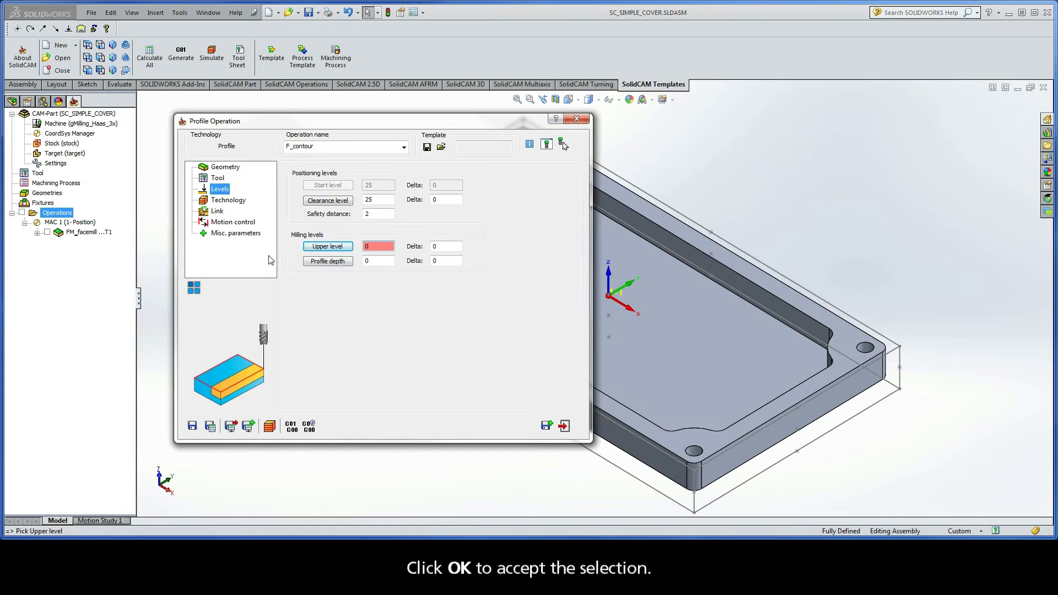
Set the profile depth to -10 by picking the cover's bottom edge.
left_click(328, 261)
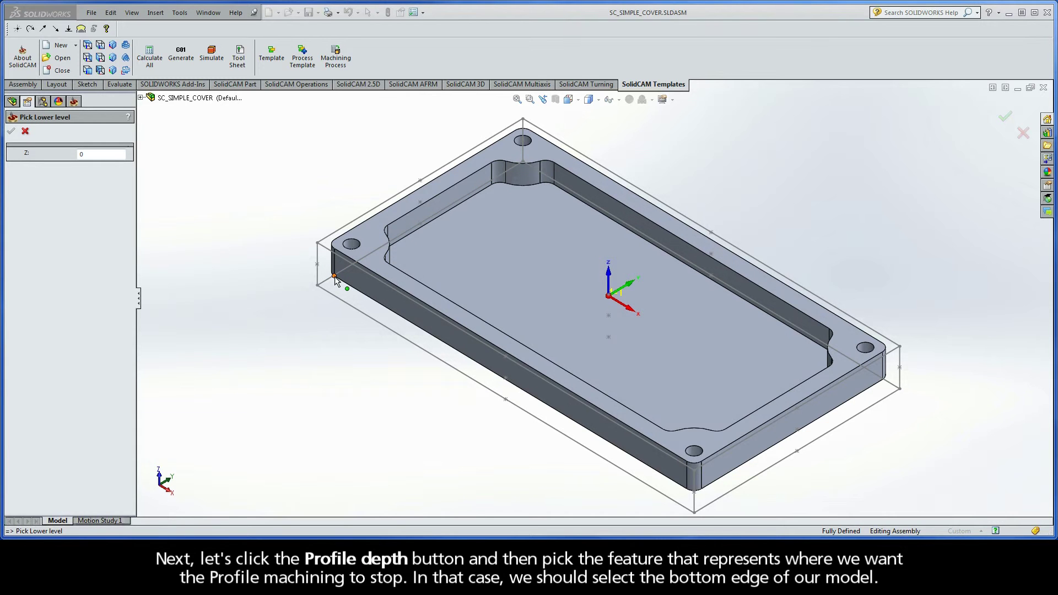
left_click(334, 277)
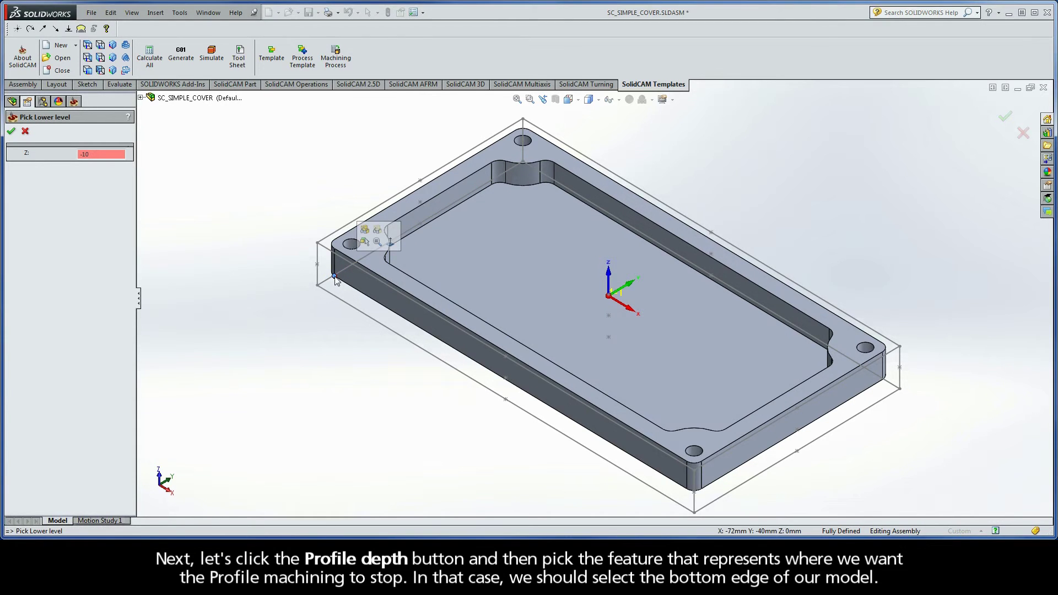
left_click(11, 132)
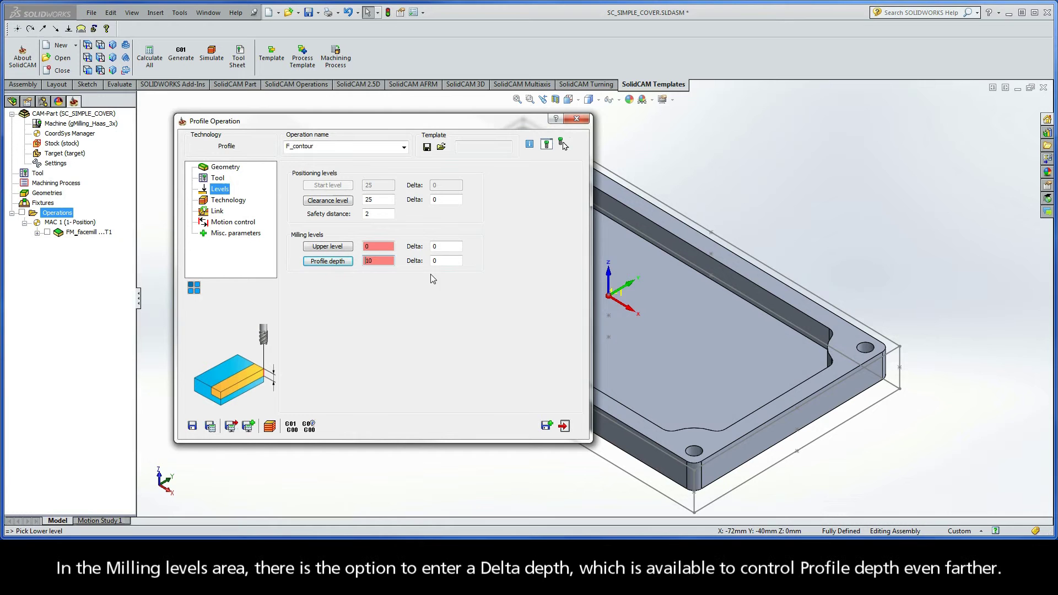
left_click(444, 261)
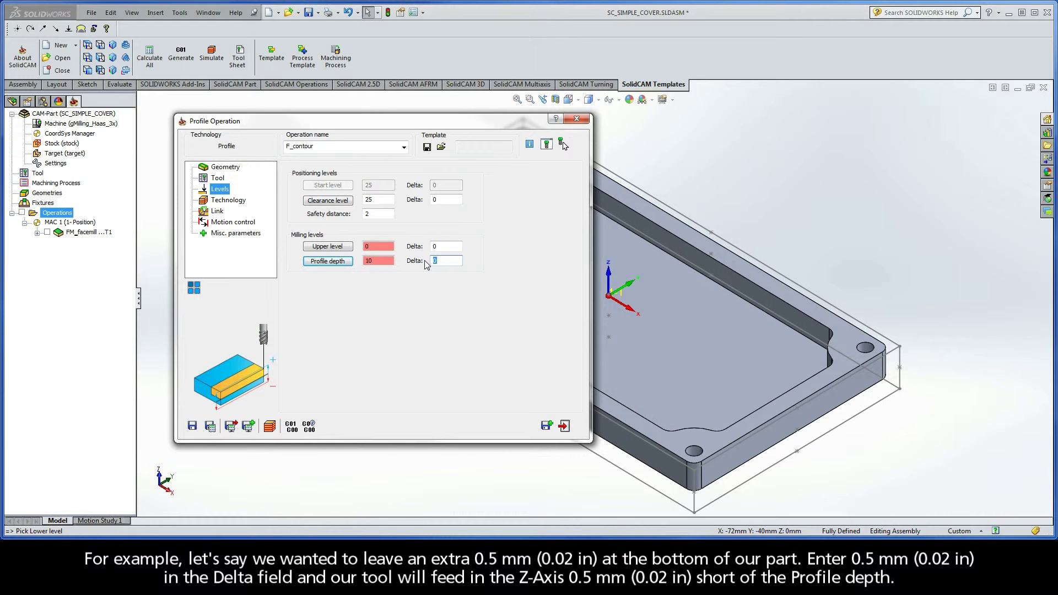
type("0.5")
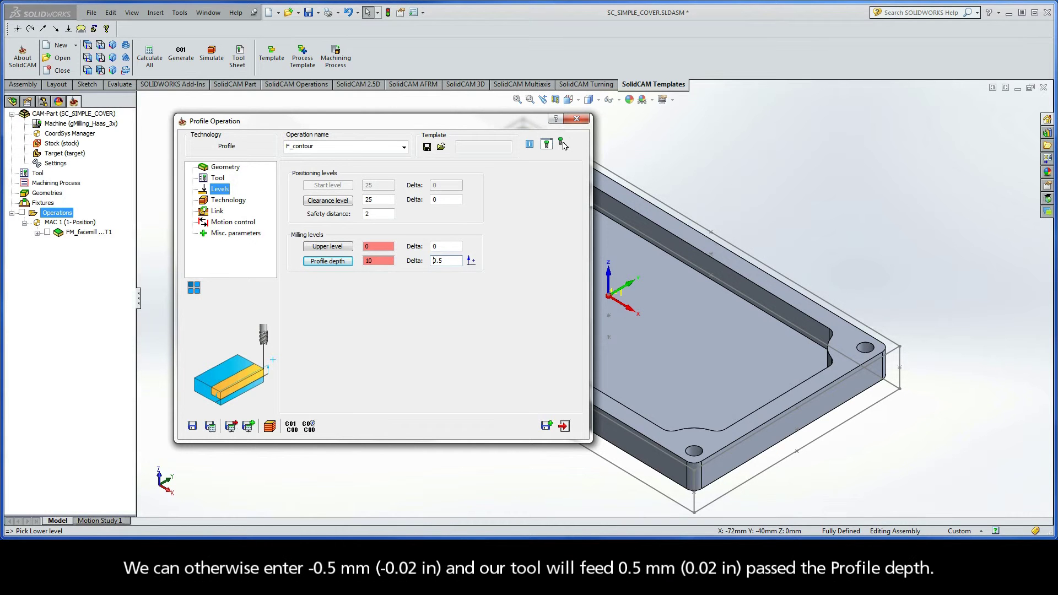
type("-0.5")
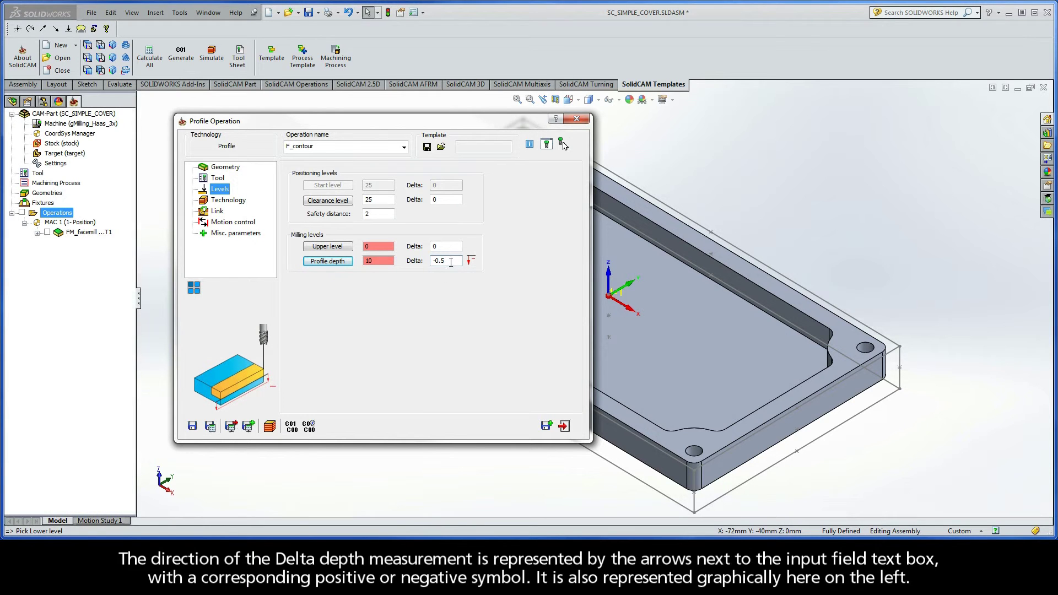
left_click_drag(448, 261, 427, 265)
type("0")
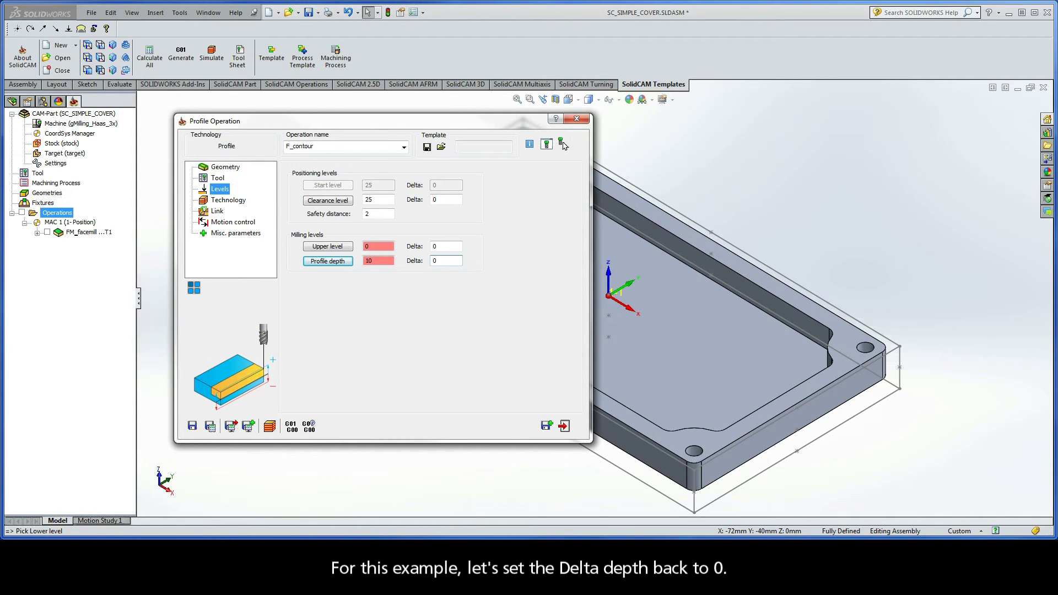
On the Technology page, keep tool side Left and depth type Constant.
left_click(228, 202)
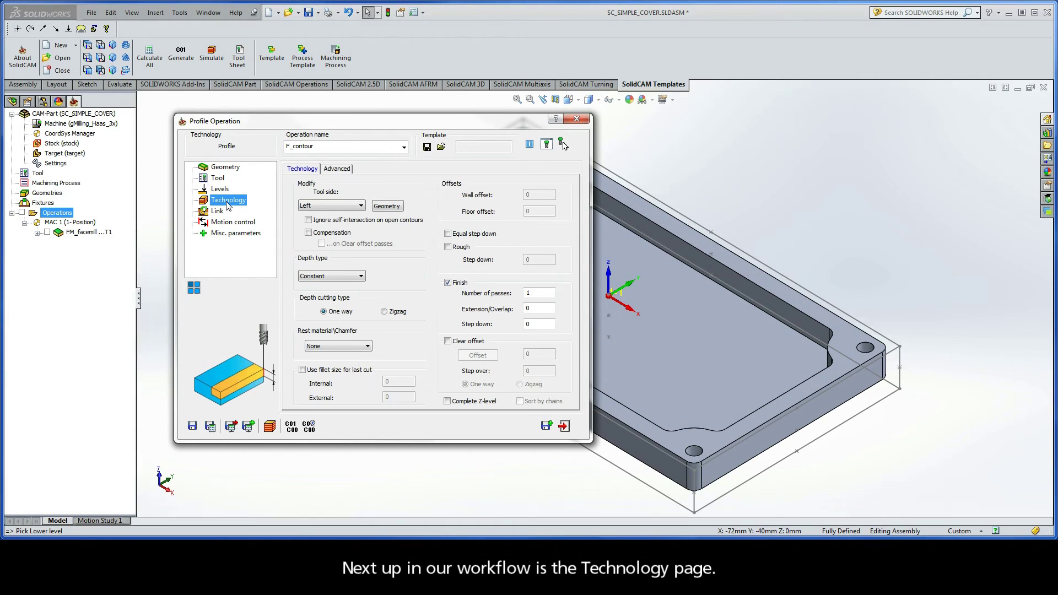
left_click(339, 208)
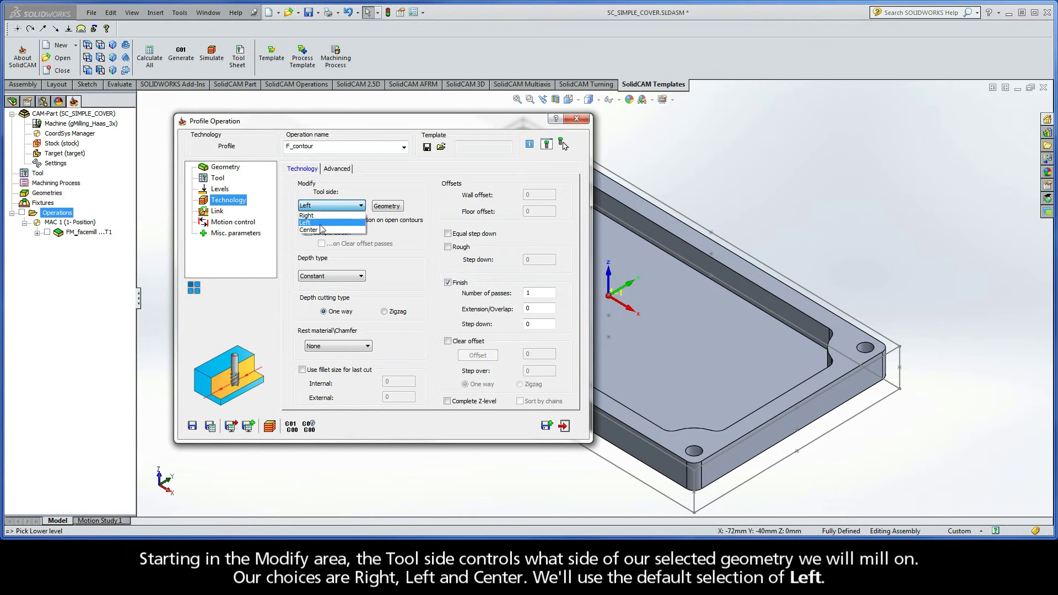
left_click(323, 225)
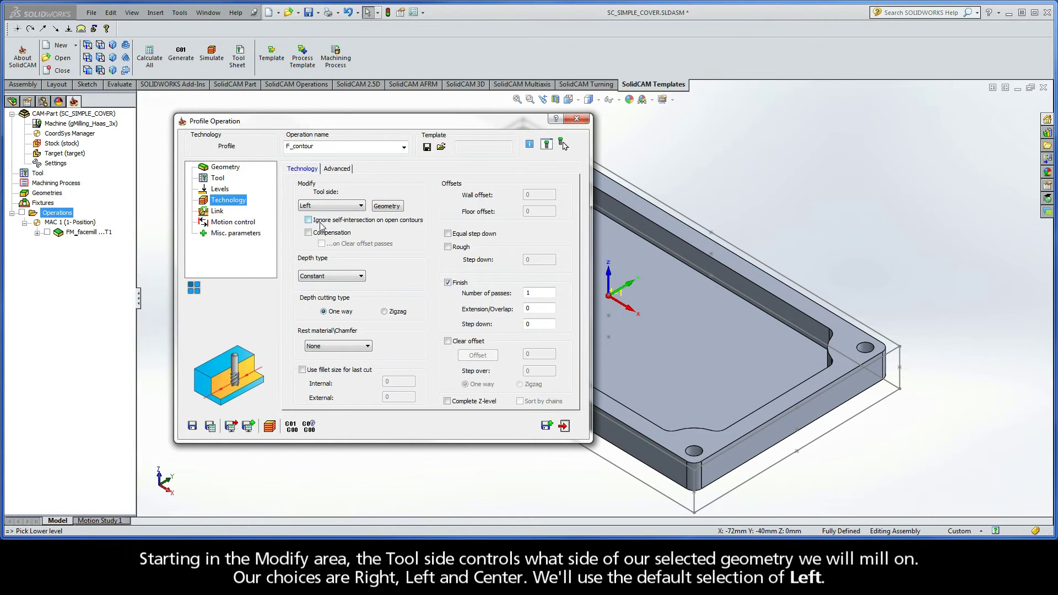
left_click(326, 276)
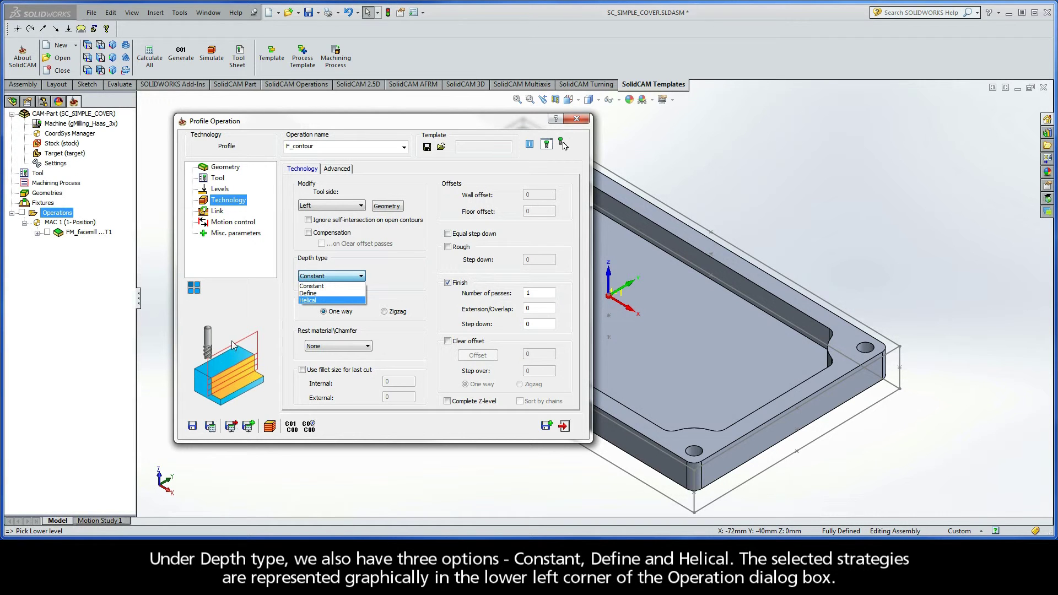
left_click(328, 287)
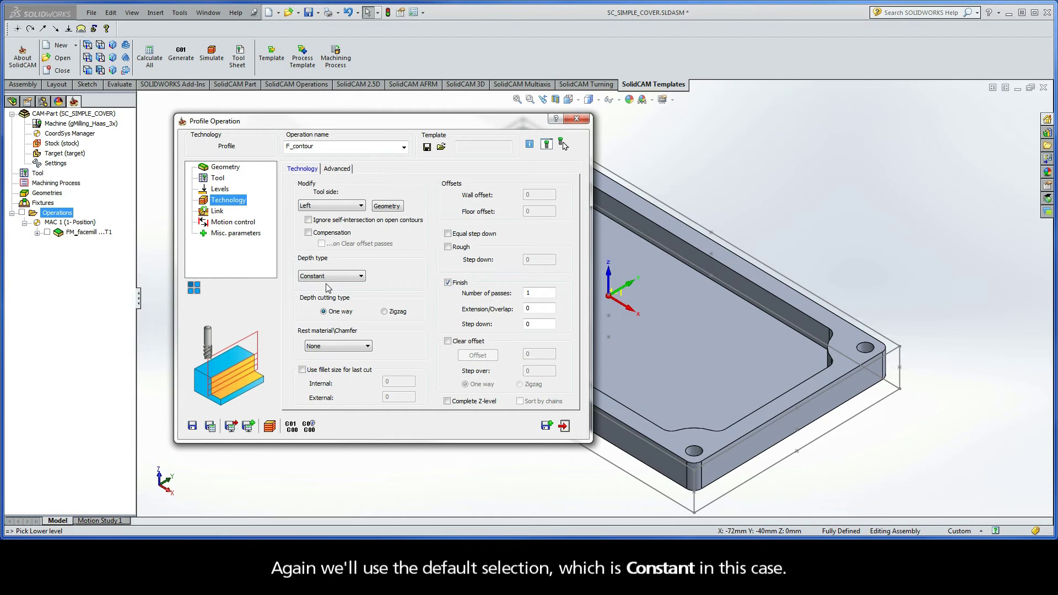
Enable rough passes alongside the finish pass with a 0.24 wall offset.
left_click(448, 247)
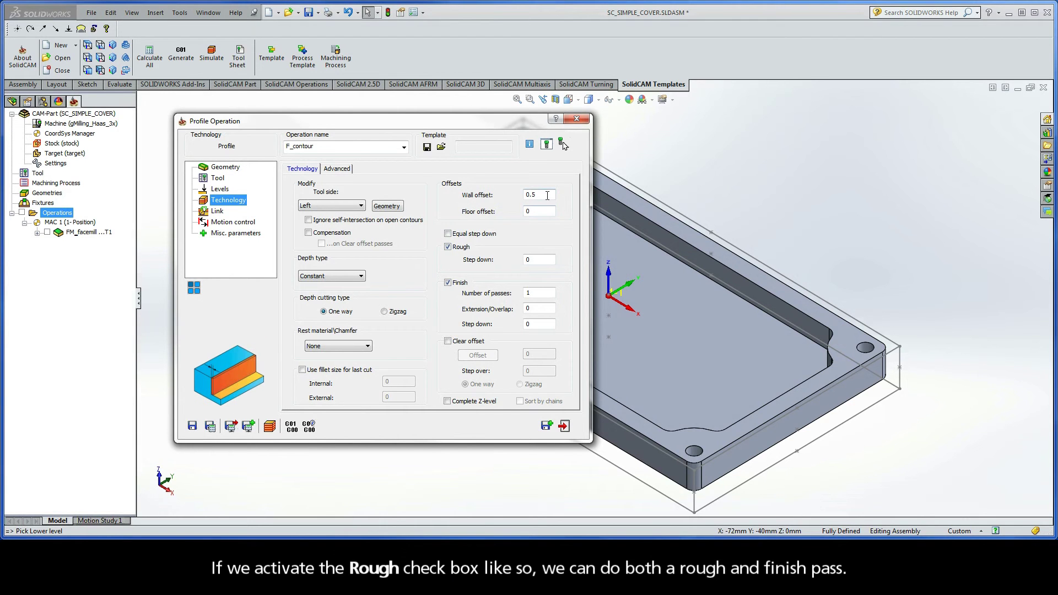
key("Tab")
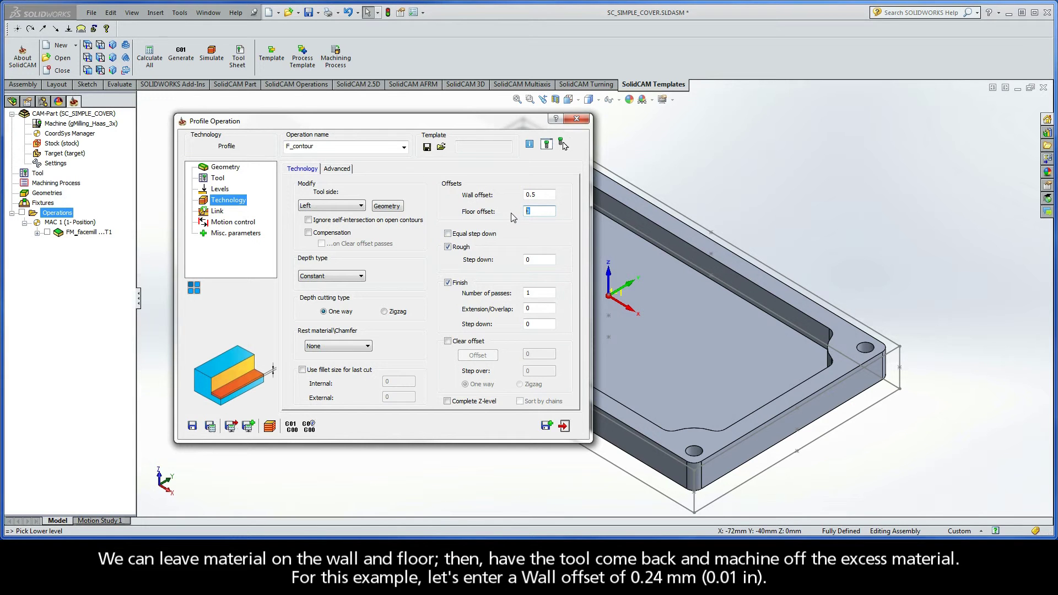
key("shift+Tab")
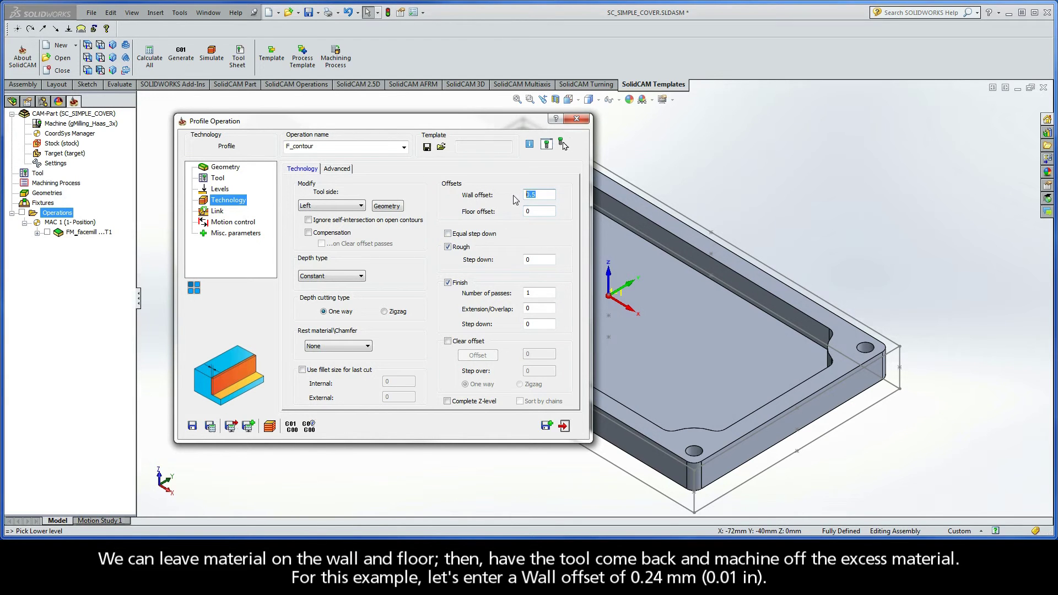
type("0.24")
Use equal step downs with a 3.5 rough max step down.
left_click(448, 235)
double_click(532, 260)
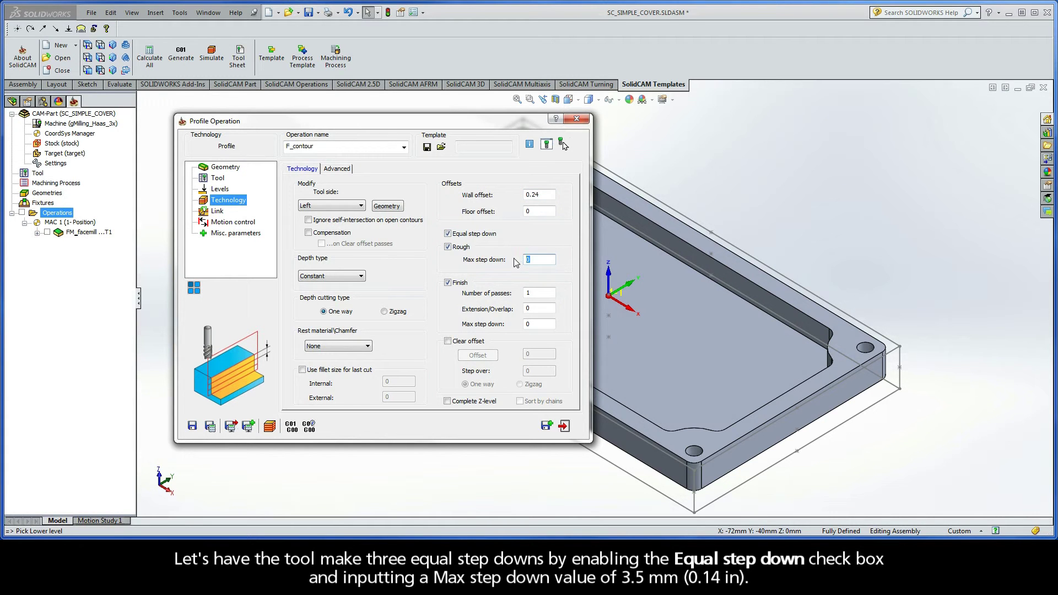
type("3.5")
double_click(535, 292)
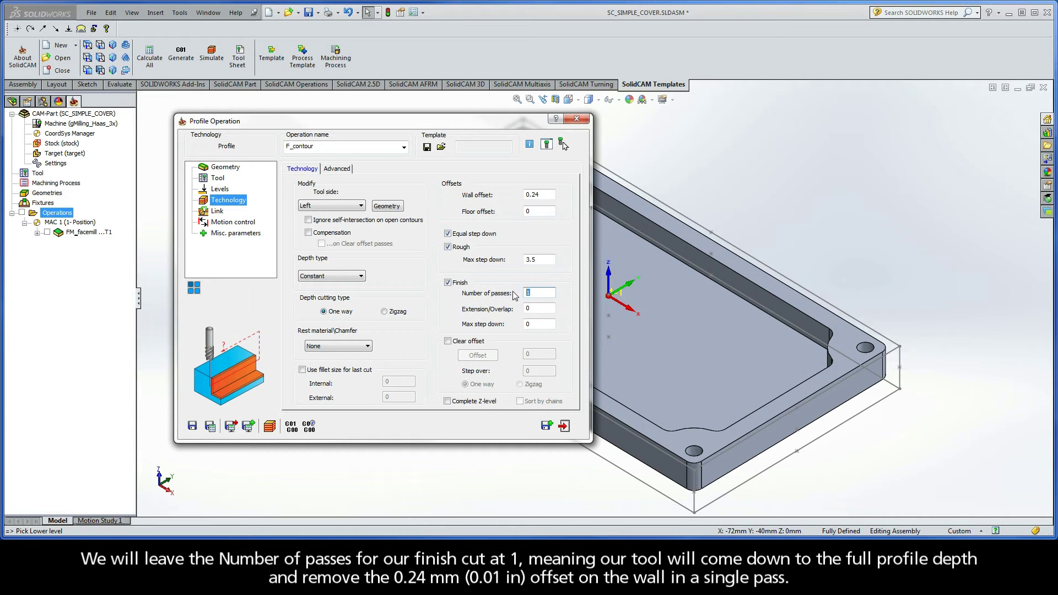
Use an Arc lead-in of radius 4, with the lead-out set to match it.
left_click(217, 211)
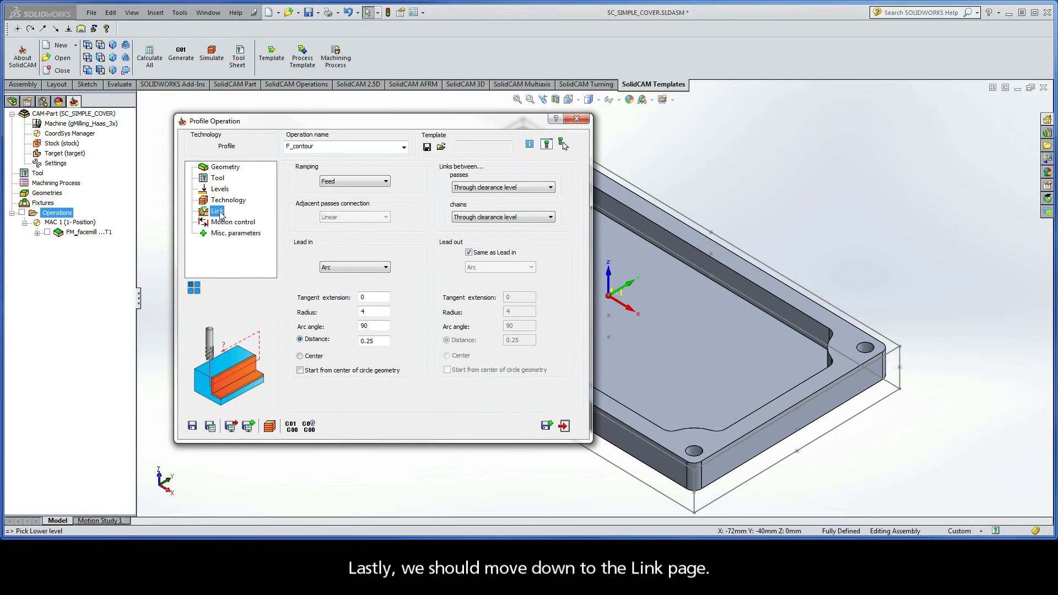
left_click(343, 268)
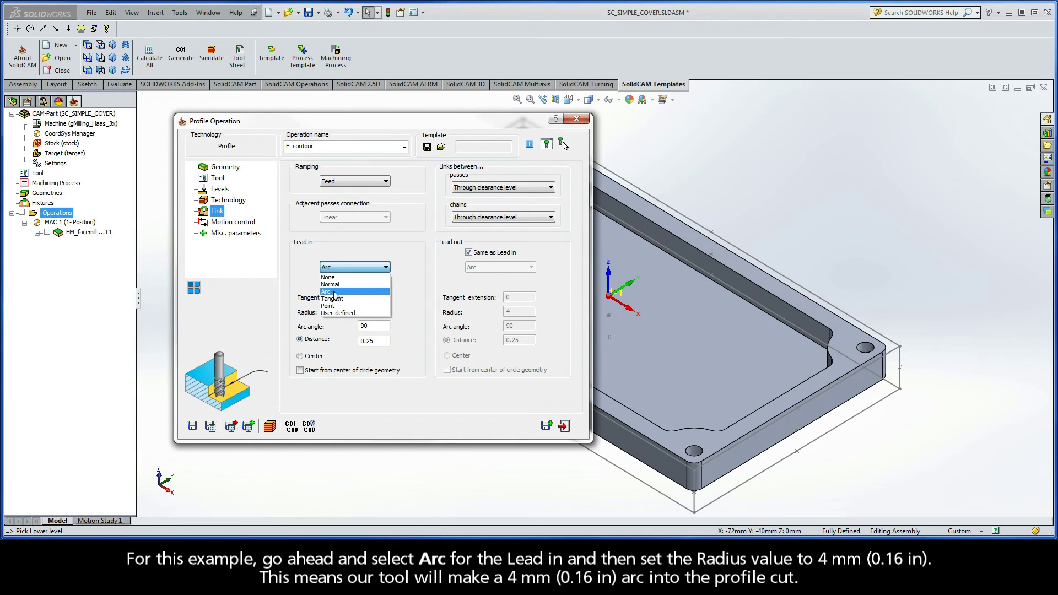
left_click(334, 292)
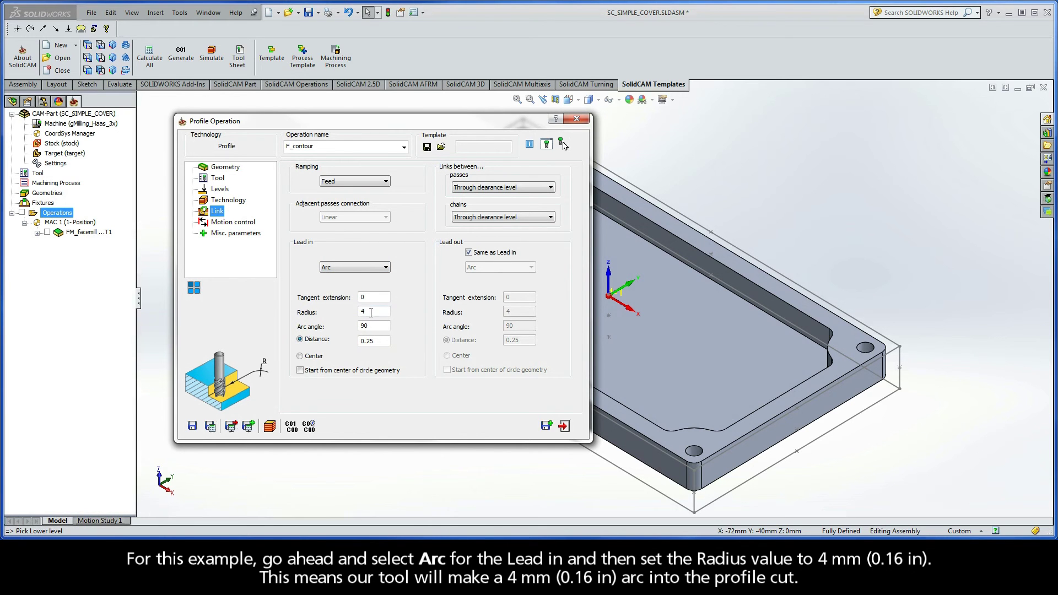
left_click_drag(374, 312, 353, 312)
left_click(469, 252)
left_click(498, 268)
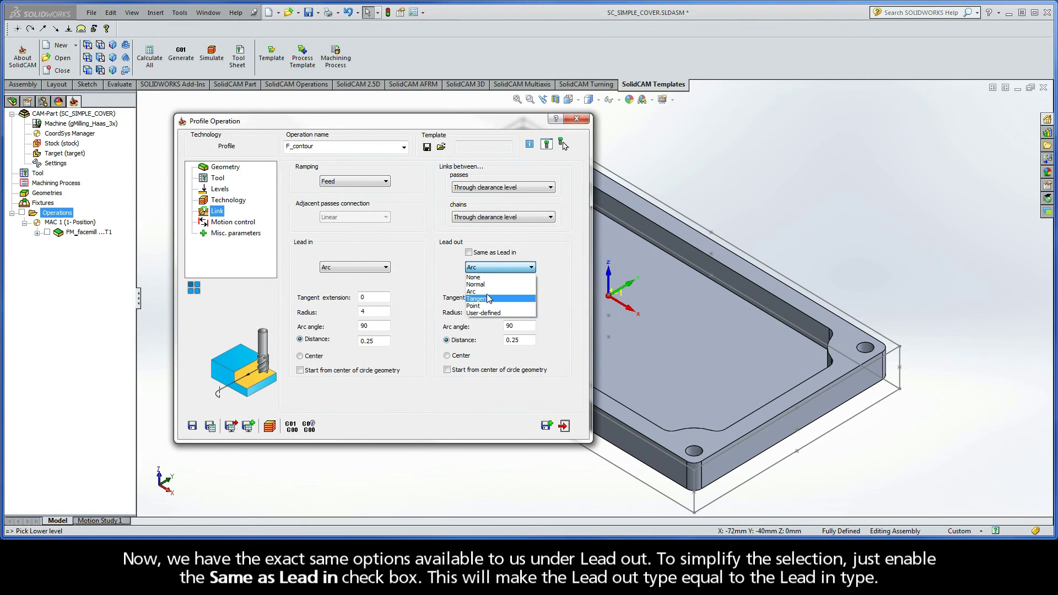
left_click(469, 253)
left_click(469, 253)
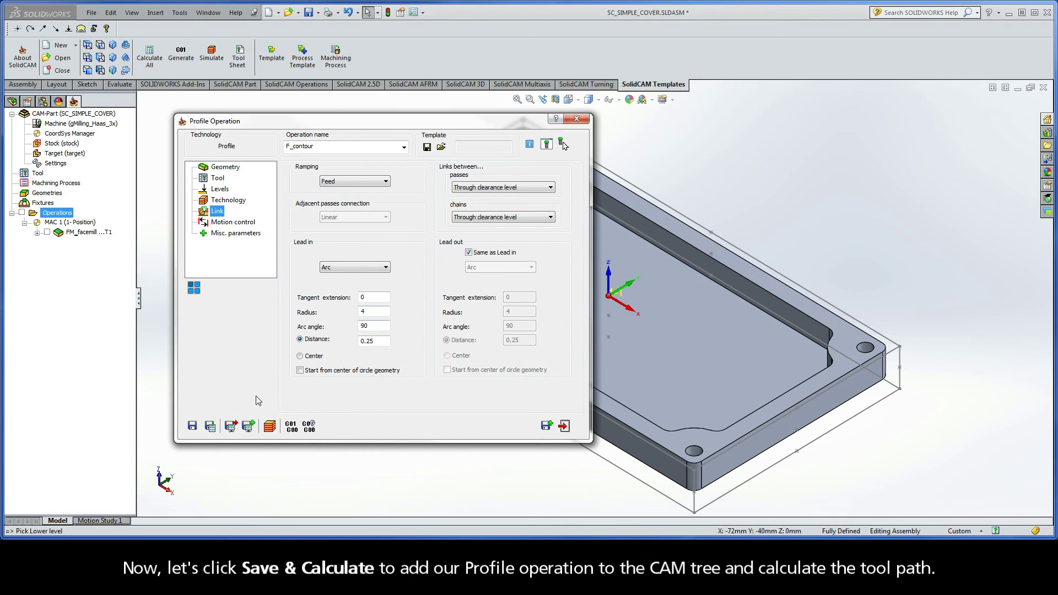
Save and calculate F_contour, then launch its toolpath simulation.
left_click(210, 427)
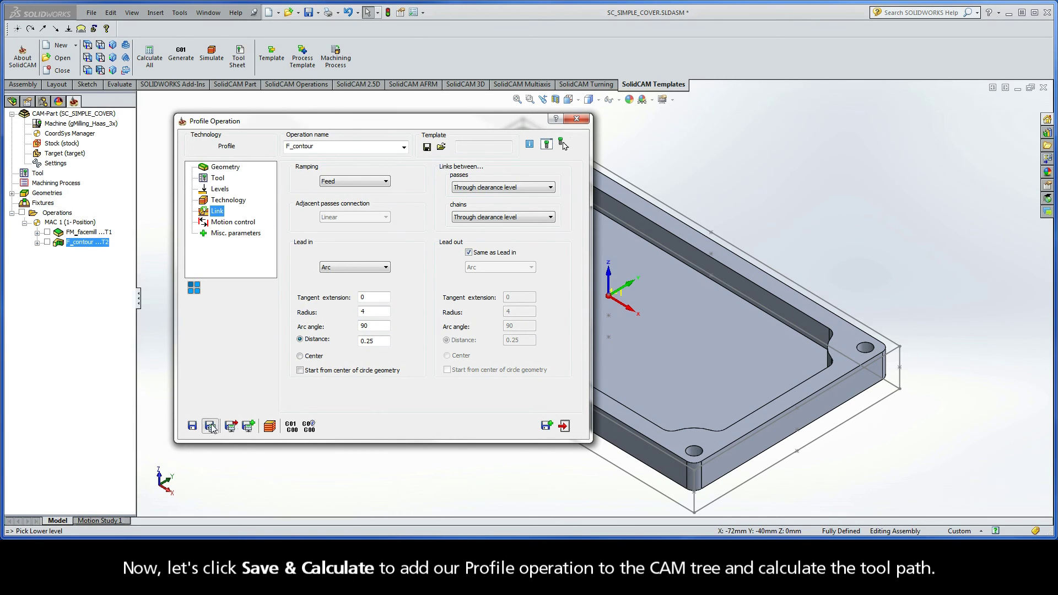
left_click(269, 425)
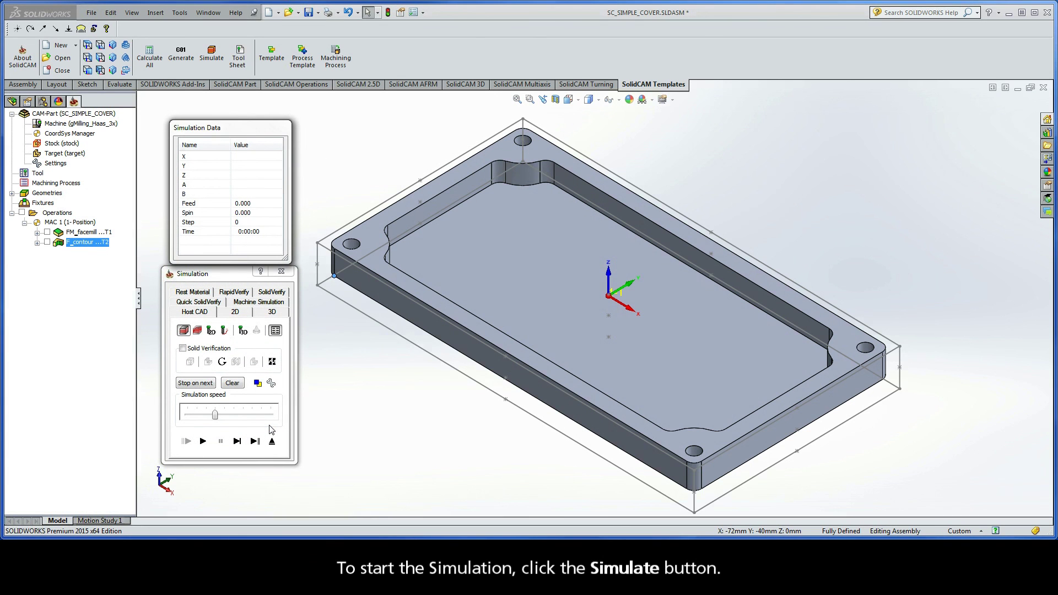
Play the F_contour toolpath simulation around the cover, then exit it.
left_click(202, 441)
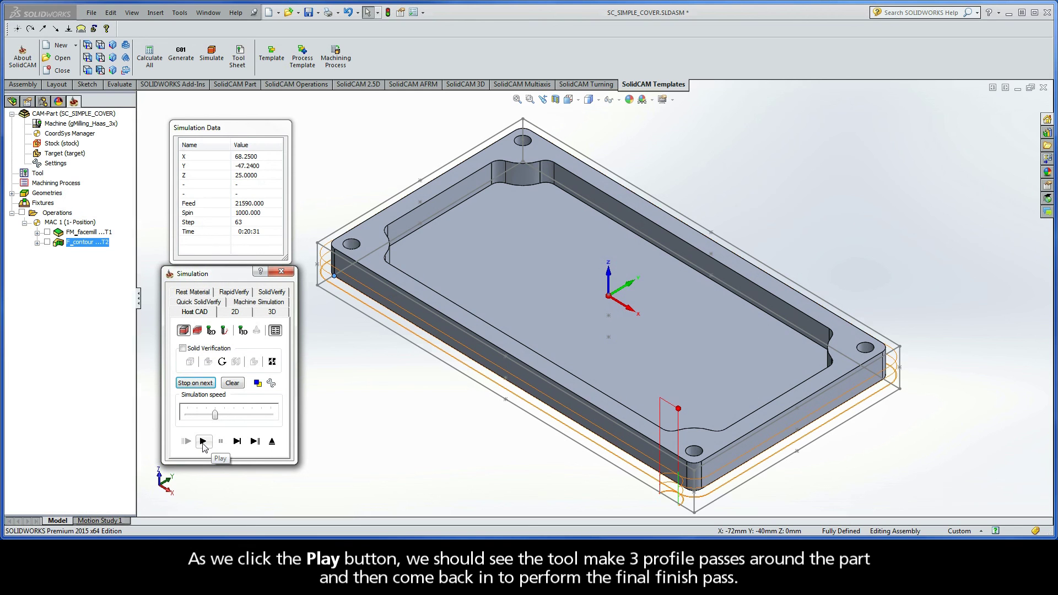
left_click(272, 442)
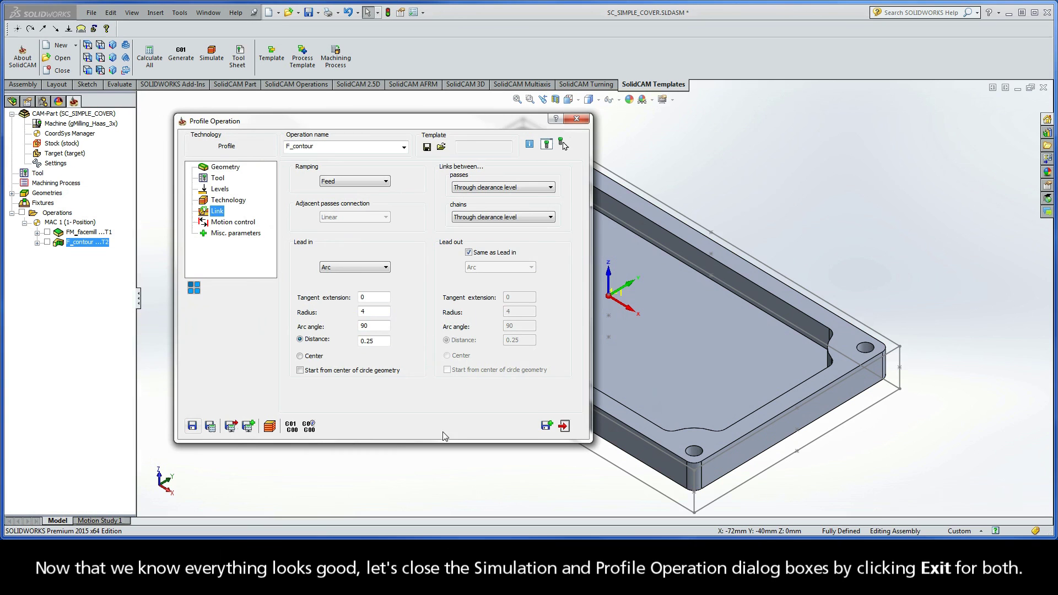
Exit the Profile Operation dialog, leaving F_contour listed under MAC 1 in the CAM tree.
left_click(564, 426)
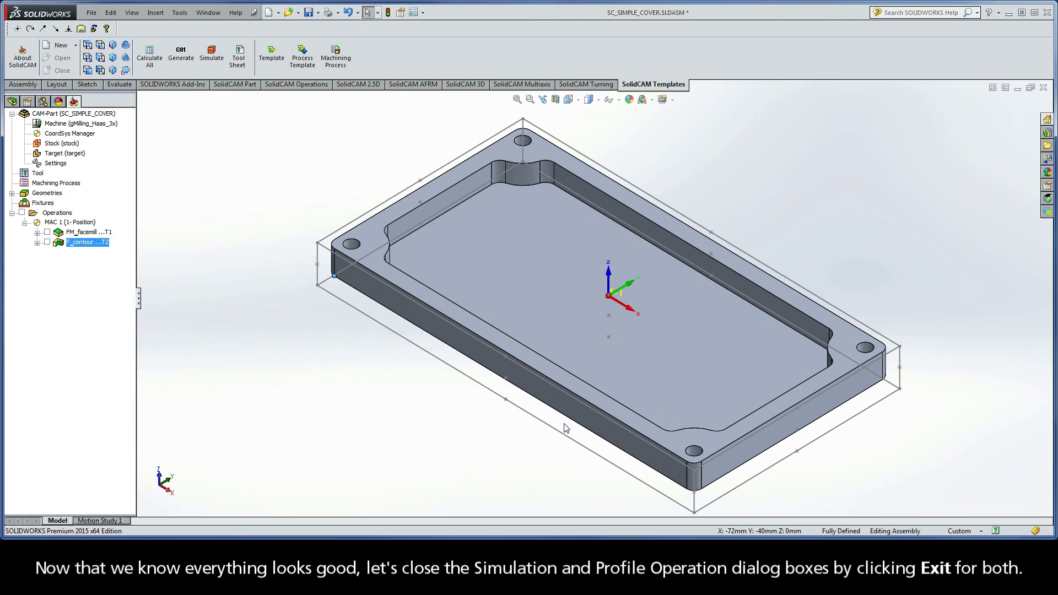